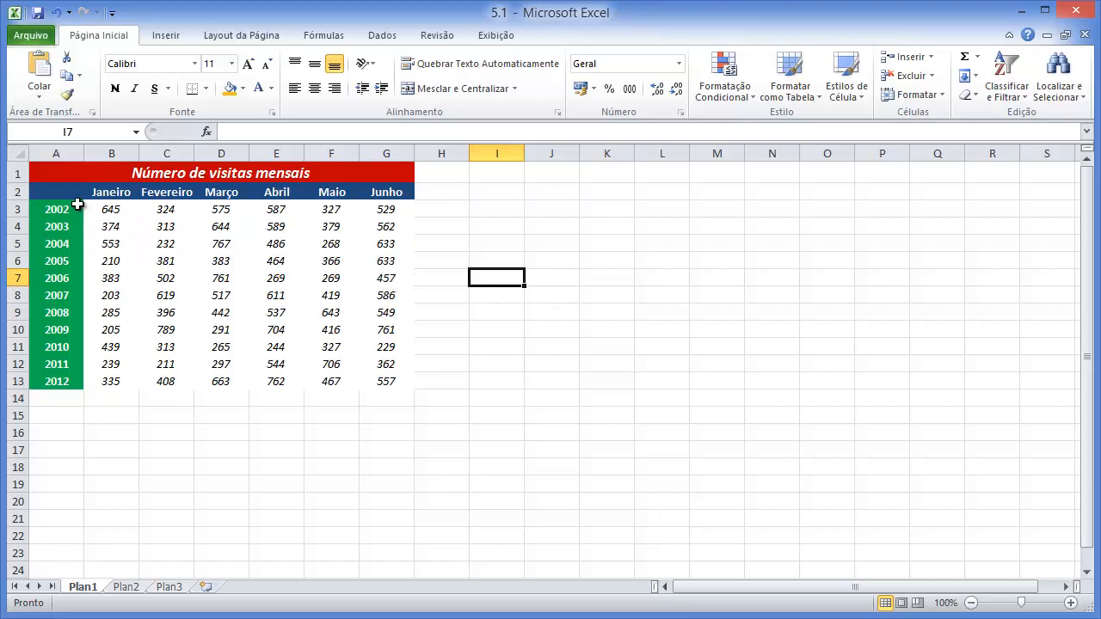
Step: Insert a 2D clustered column chart from the data in A2:G13, then place it beside the table and enlarge it
{"action": "left_click_drag", "start_coordinate": [69, 190], "coordinate": [386, 388]}
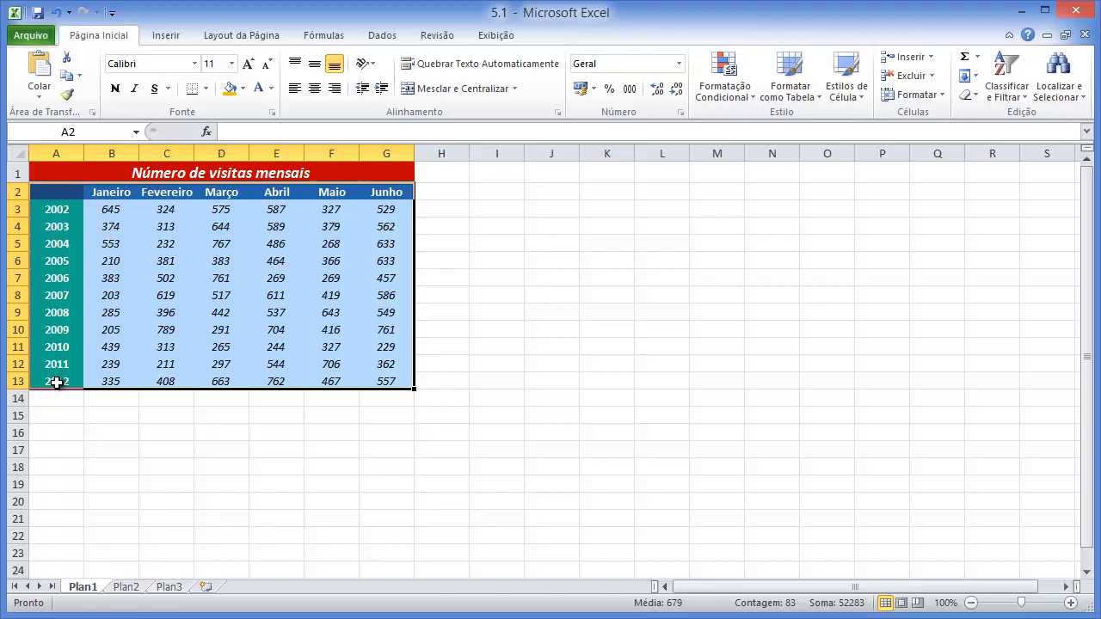
{"action": "left_click", "coordinate": [166, 35]}
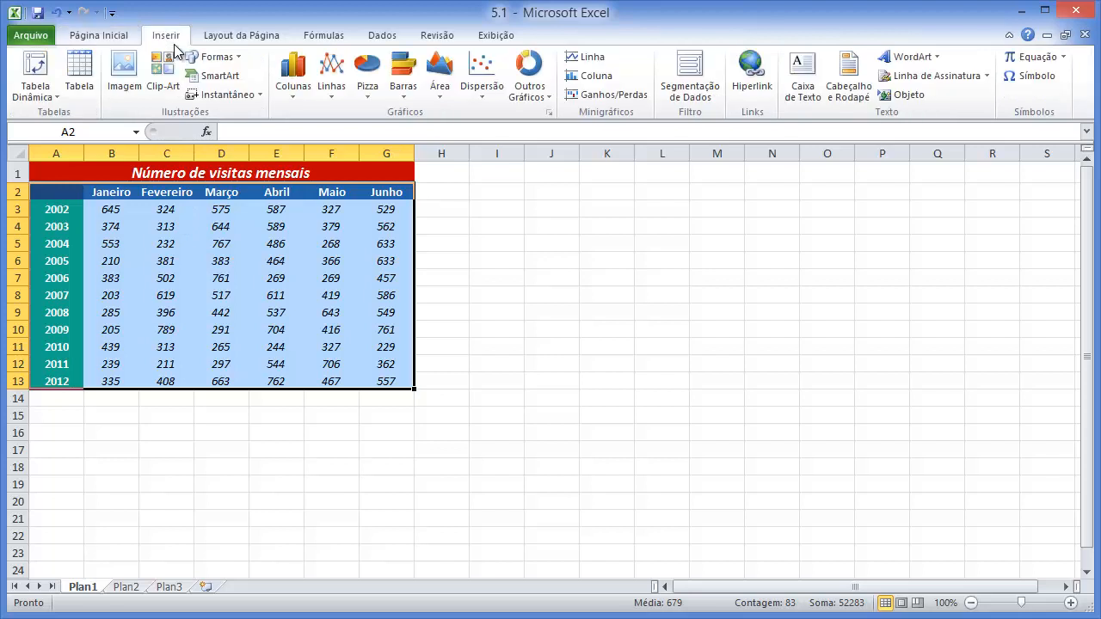
{"action": "left_click", "coordinate": [294, 90]}
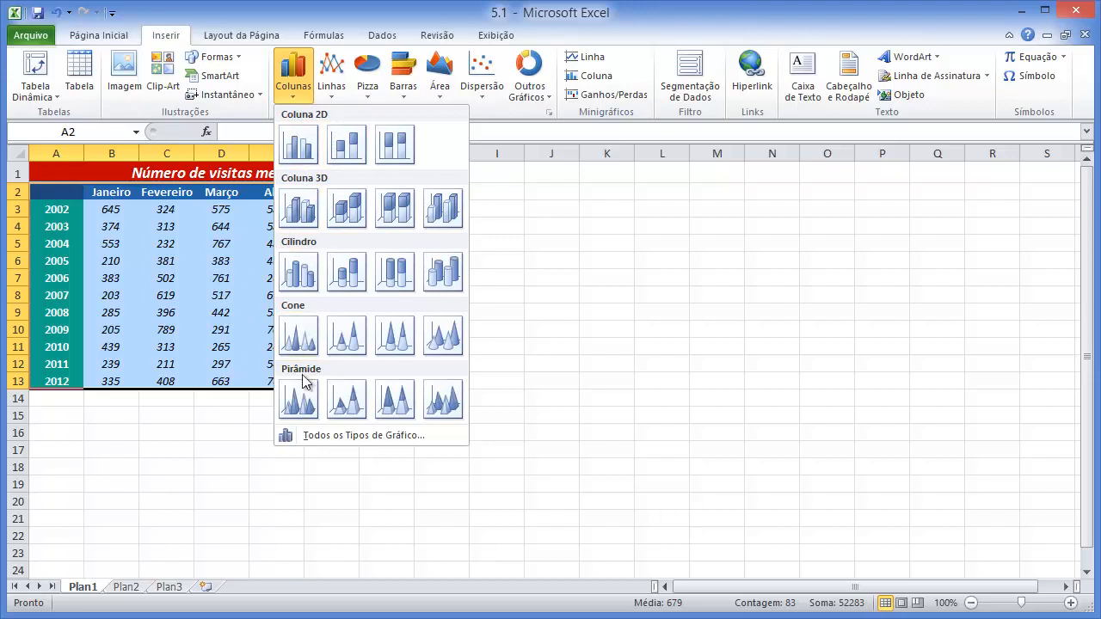
{"action": "left_click", "coordinate": [299, 146]}
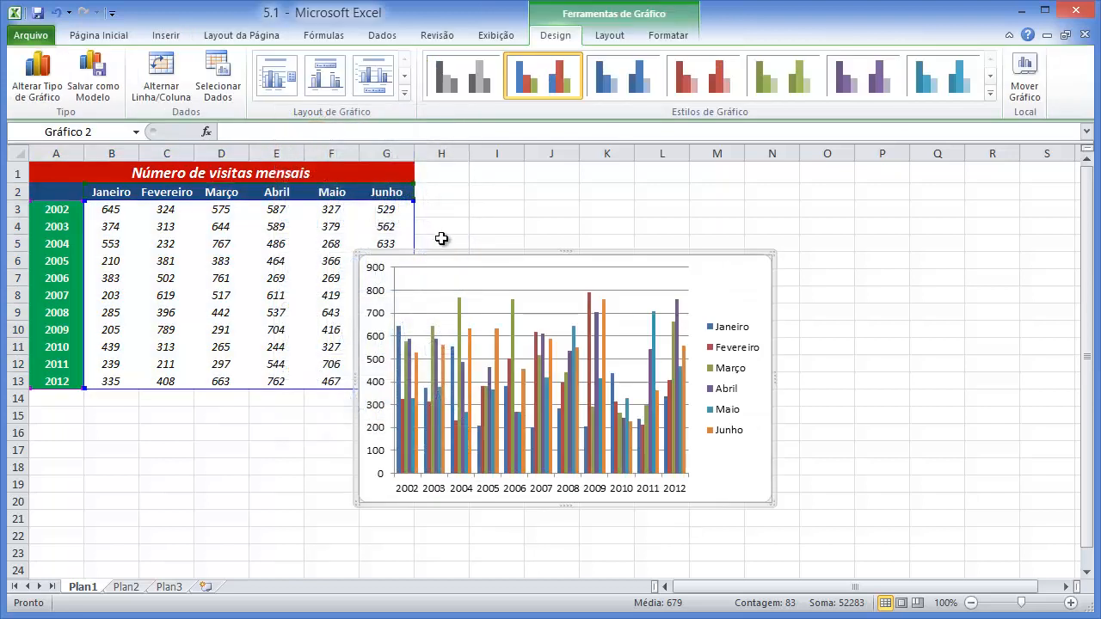
{"action": "left_click_drag", "start_coordinate": [489, 253], "coordinate": [579, 194]}
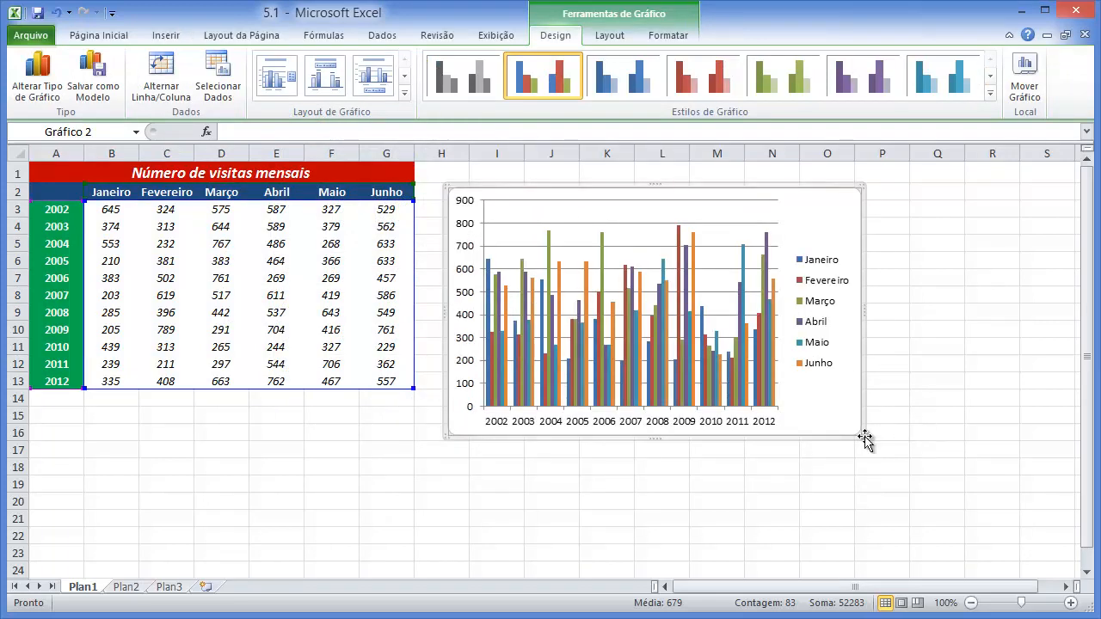
{"action": "left_click_drag", "start_coordinate": [860, 435], "coordinate": [950, 512]}
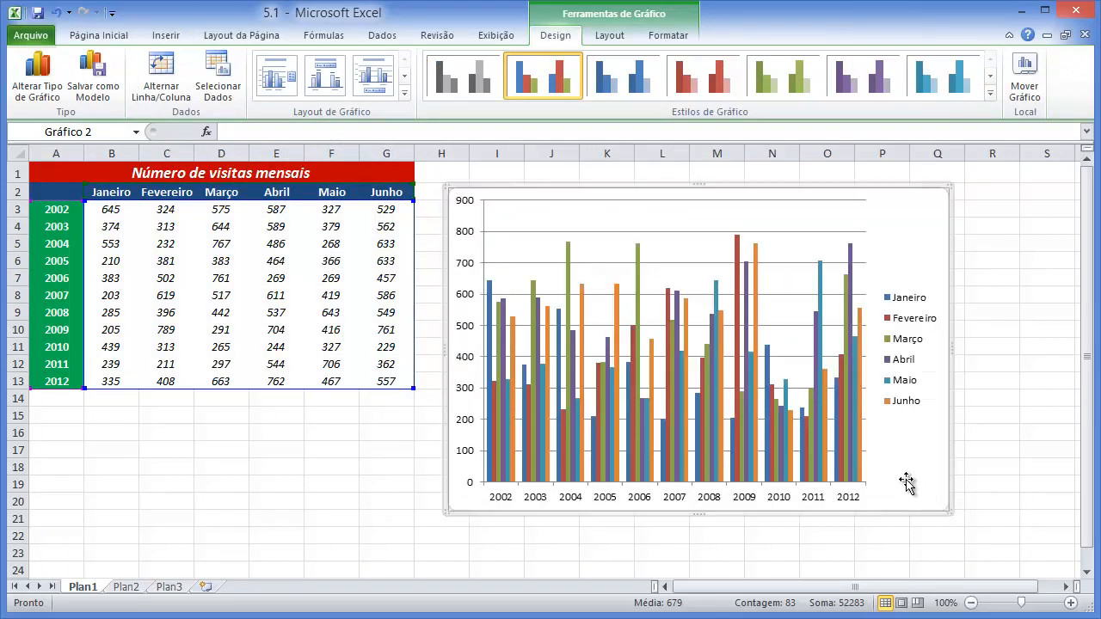
Step: Move the column chart to a new sheet of its own, named Gráf1
{"action": "right_click", "coordinate": [892, 248]}
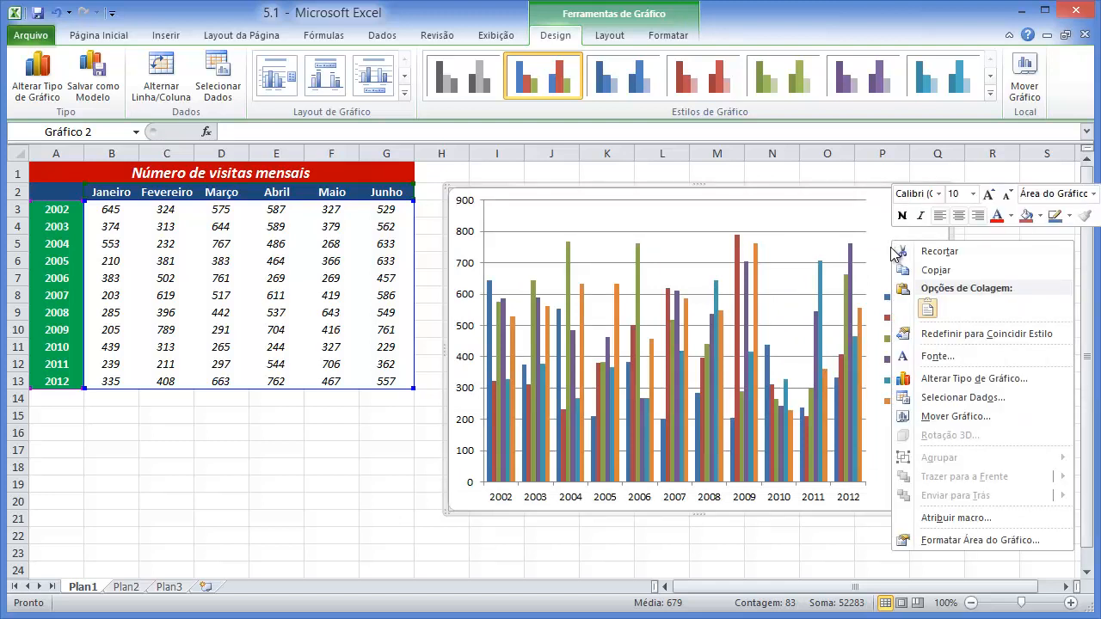
{"action": "left_click", "coordinate": [929, 415]}
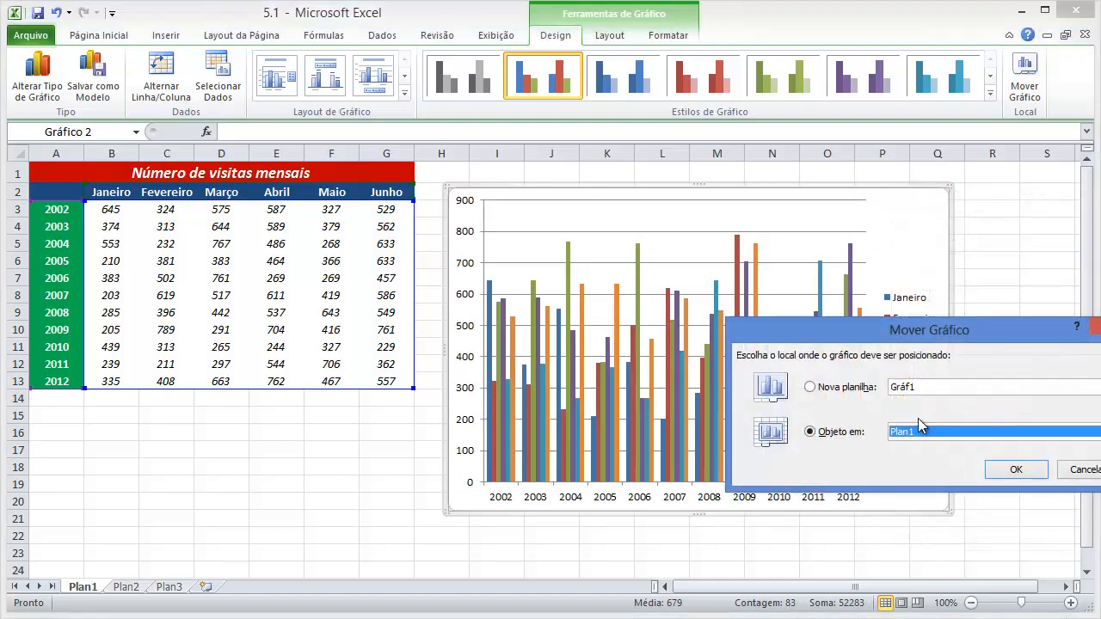
{"action": "left_click", "coordinate": [859, 385]}
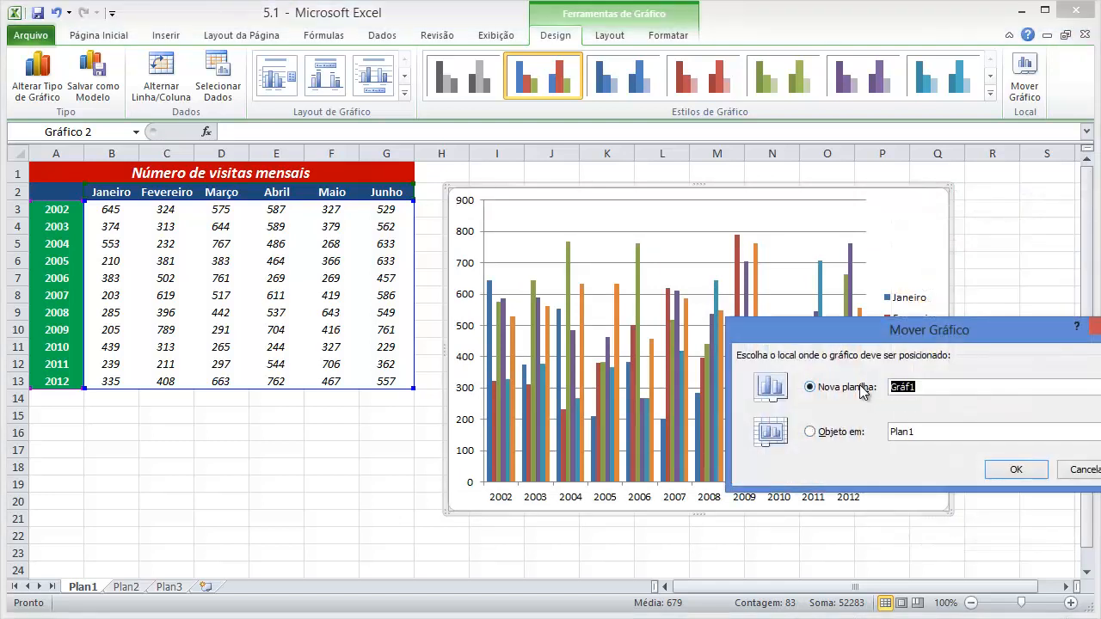
{"action": "left_click", "coordinate": [1008, 469]}
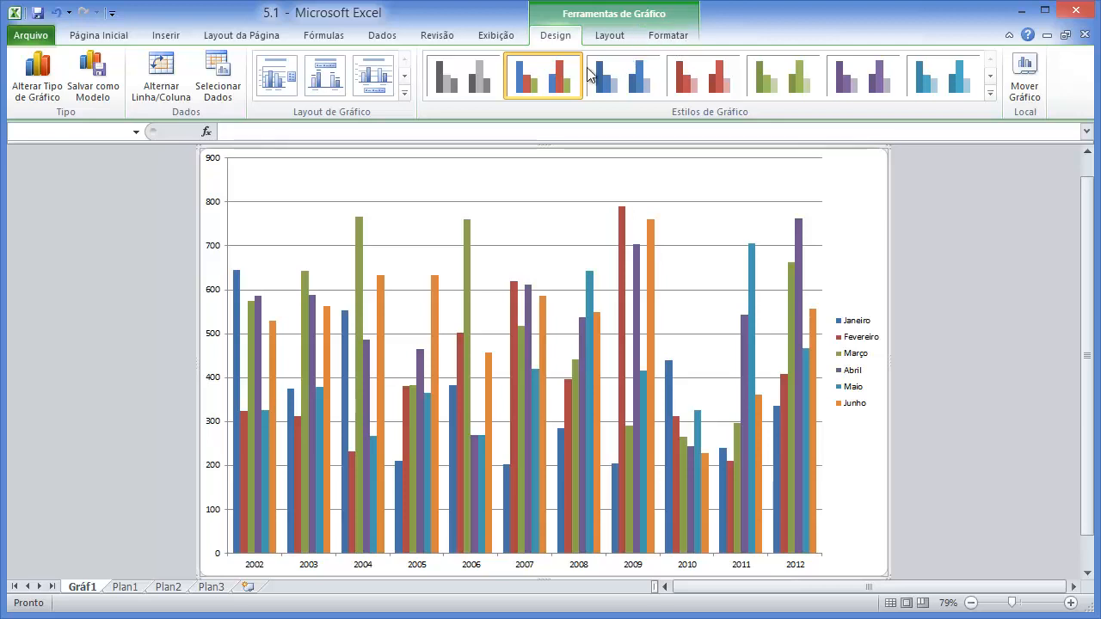
Step: Try several single-colour styles on the chart, including green and purple ones
{"action": "left_click", "coordinate": [629, 89]}
{"action": "left_click", "coordinate": [809, 87]}
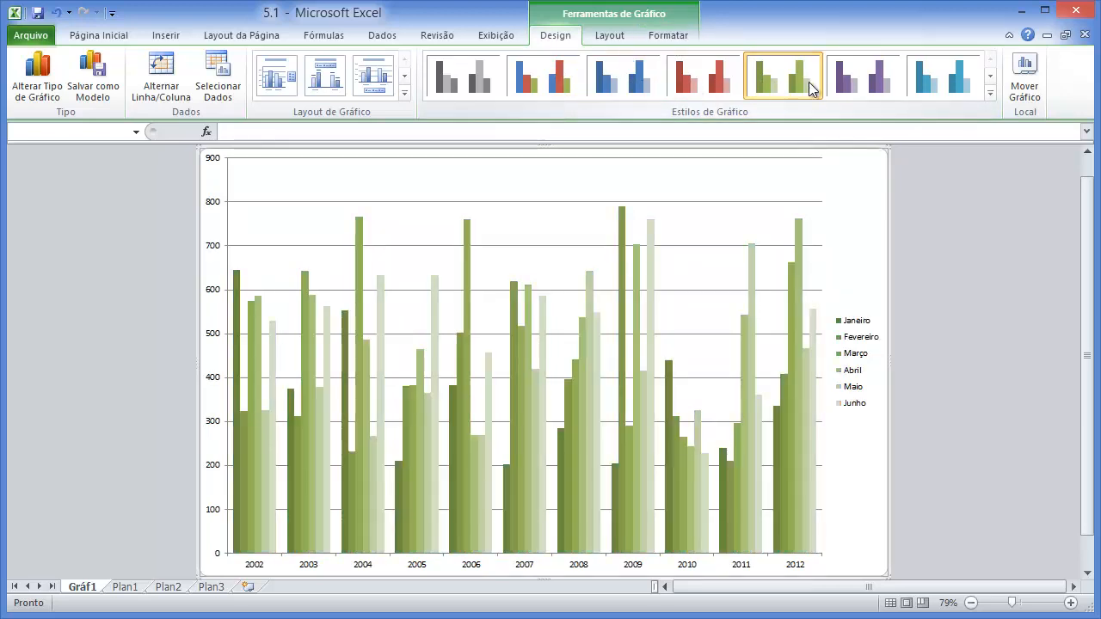
{"action": "left_click", "coordinate": [862, 82]}
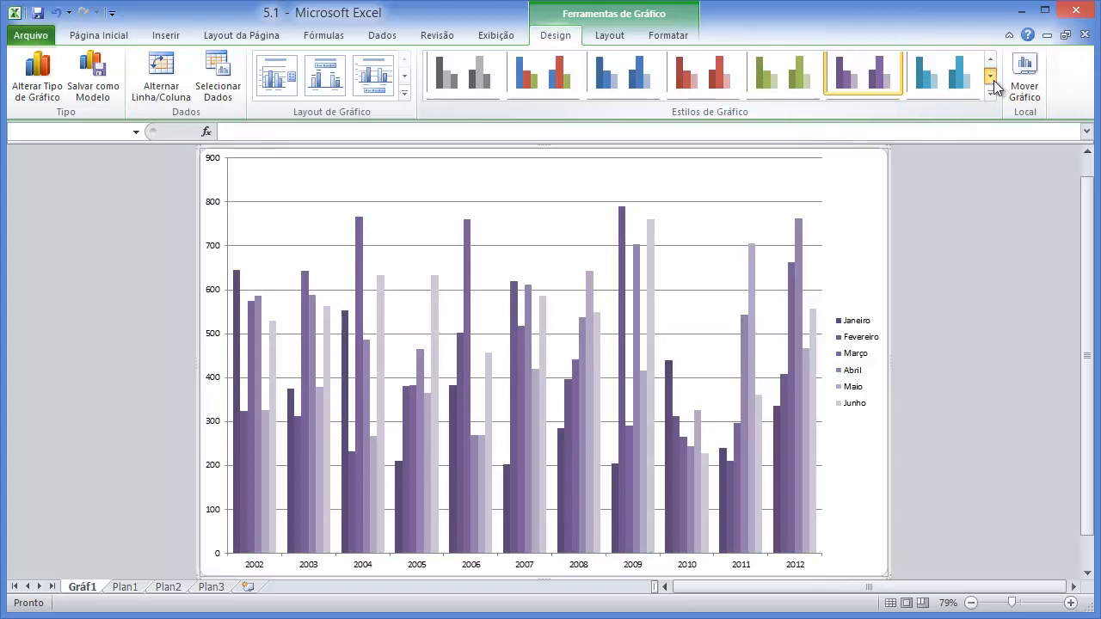
{"action": "left_click", "coordinate": [992, 78]}
{"action": "left_click", "coordinate": [843, 82]}
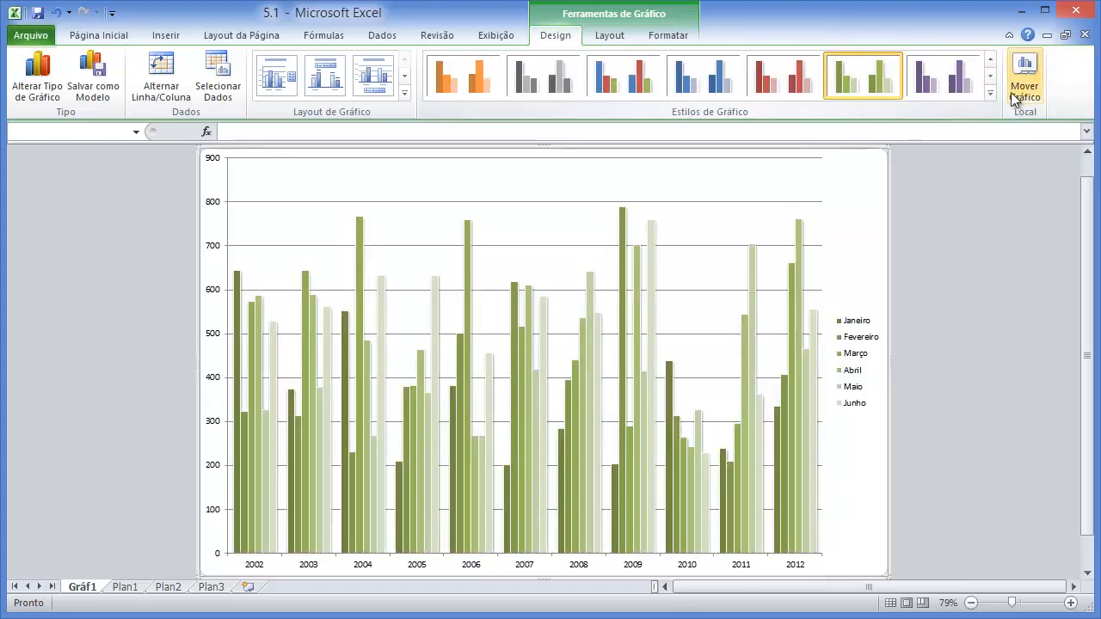
Step: Apply the multicoloured chart style with the black background
{"action": "left_click", "coordinate": [991, 76]}
{"action": "left_click", "coordinate": [991, 76]}
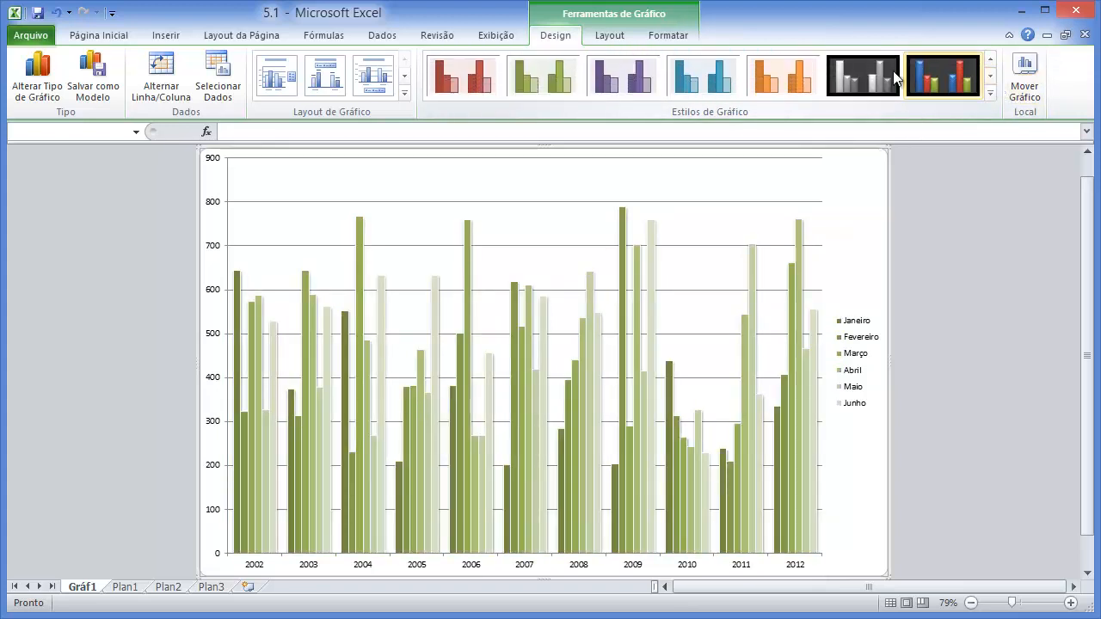
{"action": "left_click", "coordinate": [943, 76]}
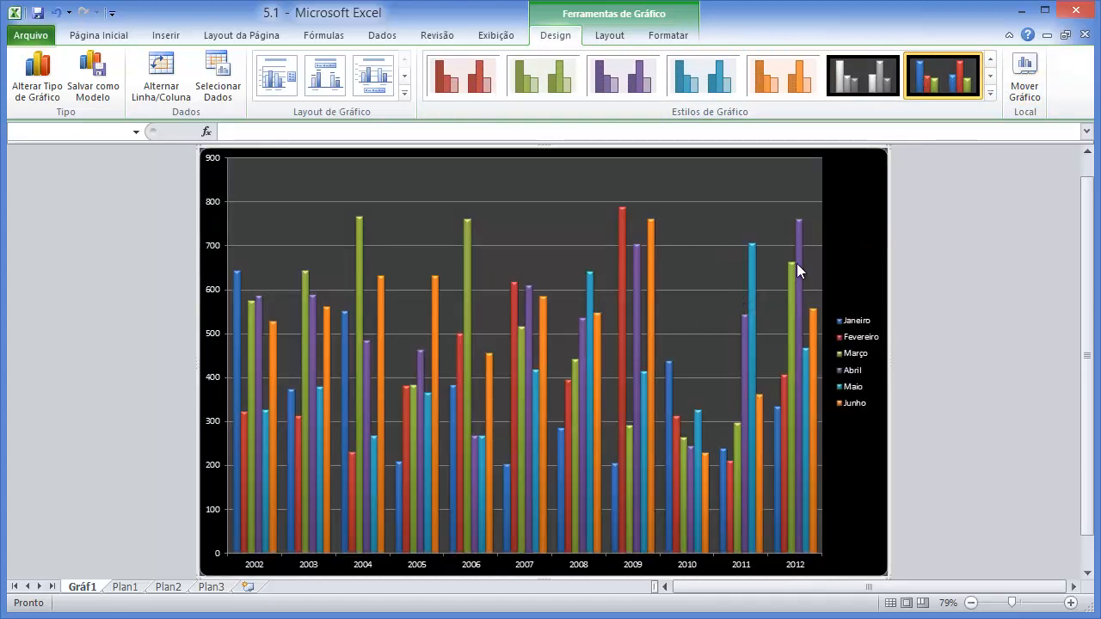
Step: Add a chart title placed above the chart
{"action": "left_click", "coordinate": [621, 40]}
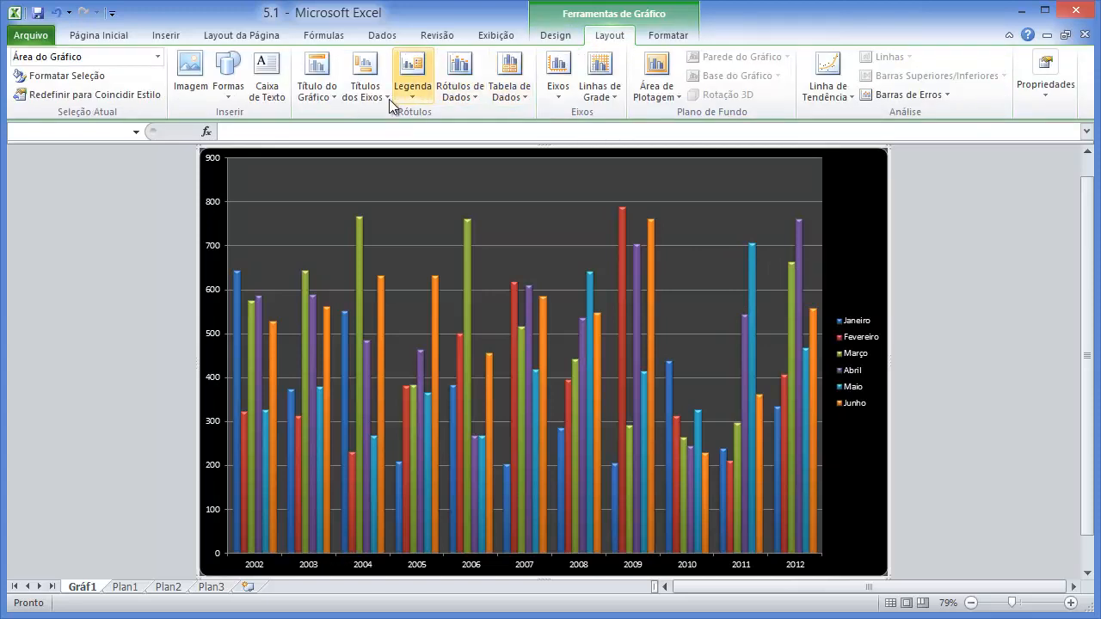
{"action": "left_click", "coordinate": [328, 102]}
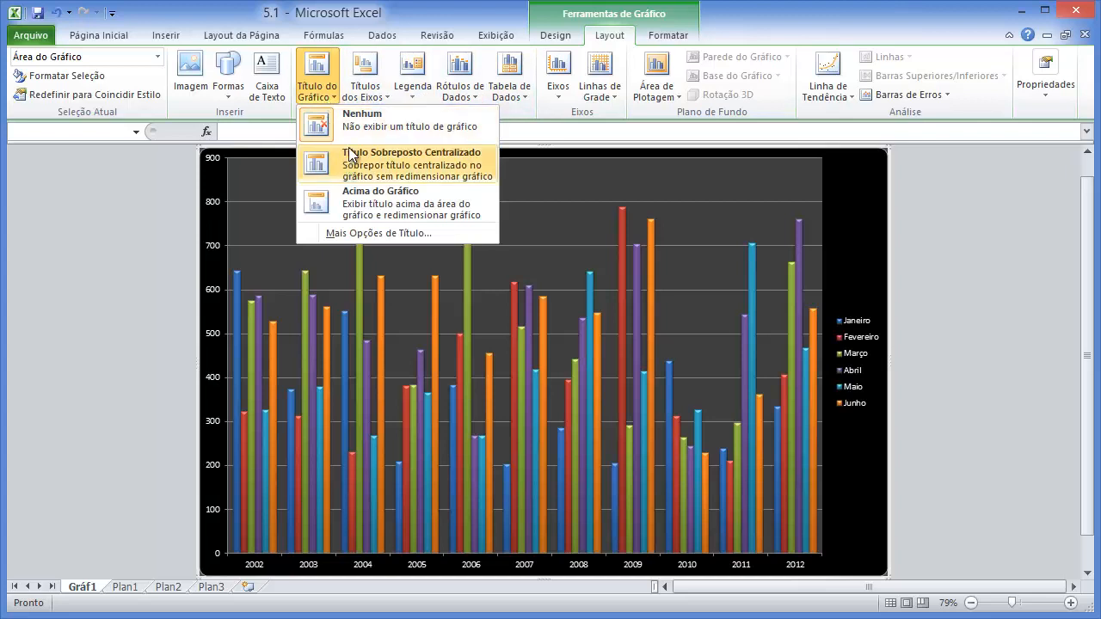
{"action": "left_click", "coordinate": [373, 201]}
Step: Replace the placeholder text of the chart title with "Número de visitas mensais"
{"action": "left_click", "coordinate": [519, 164]}
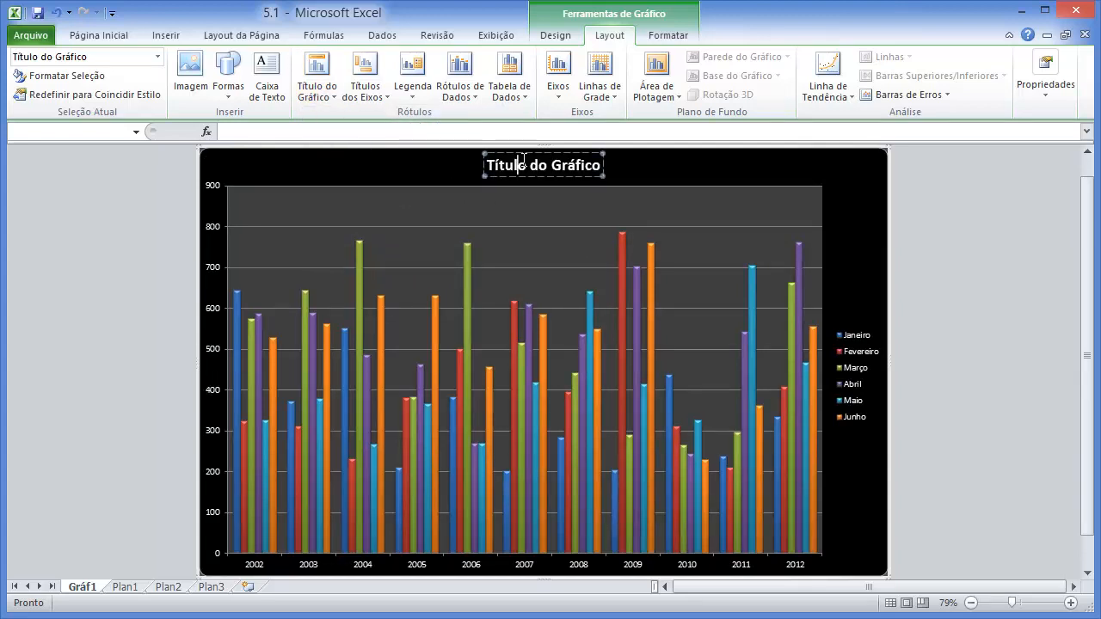
{"action": "key", "text": "Home"}
{"action": "key", "text": "shift+End"}
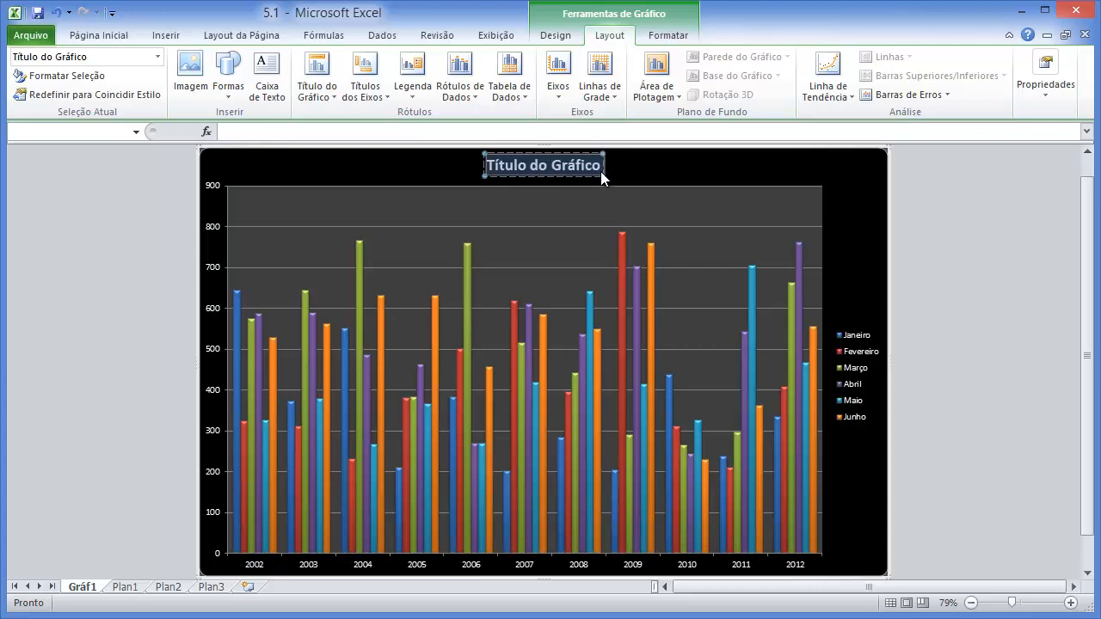
{"action": "key", "text": "Delete"}
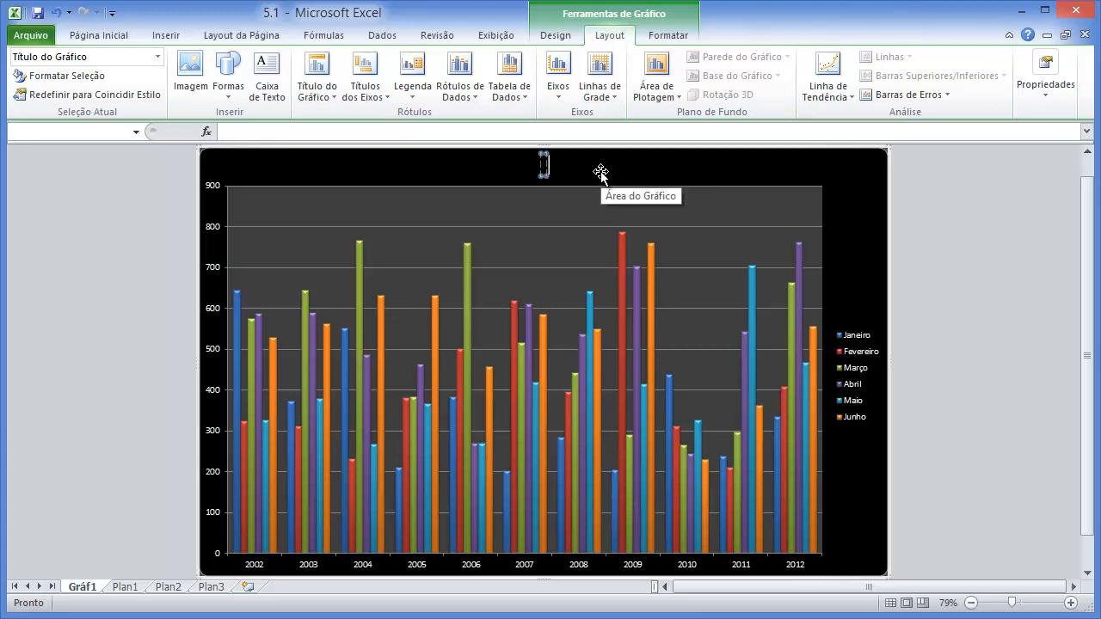
{"action": "type", "text": "Número de "}
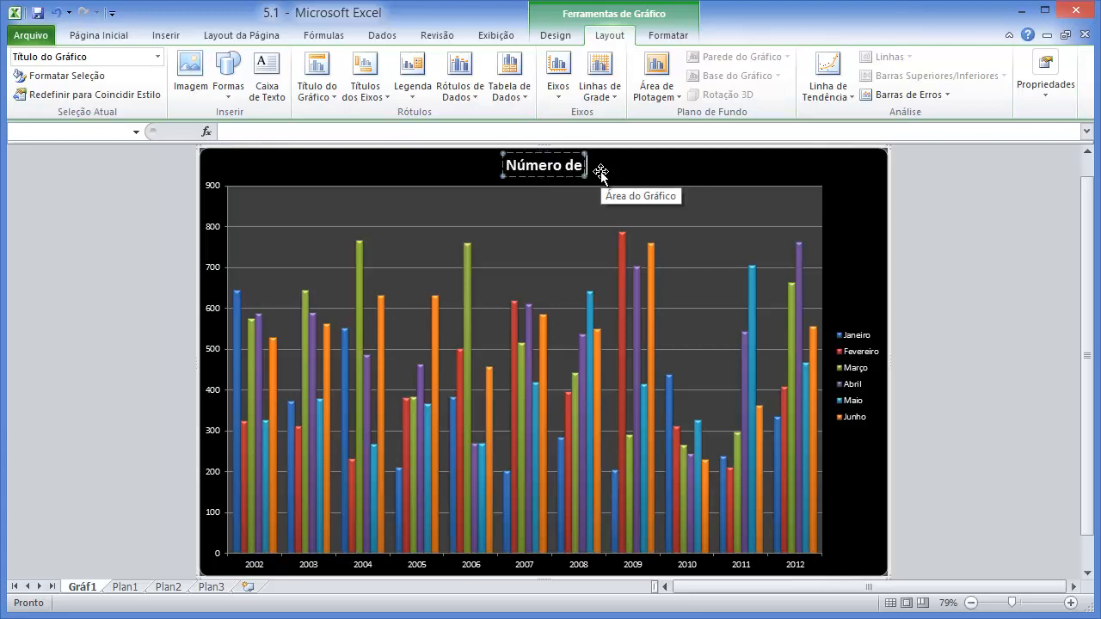
{"action": "type", "text": "visist"}
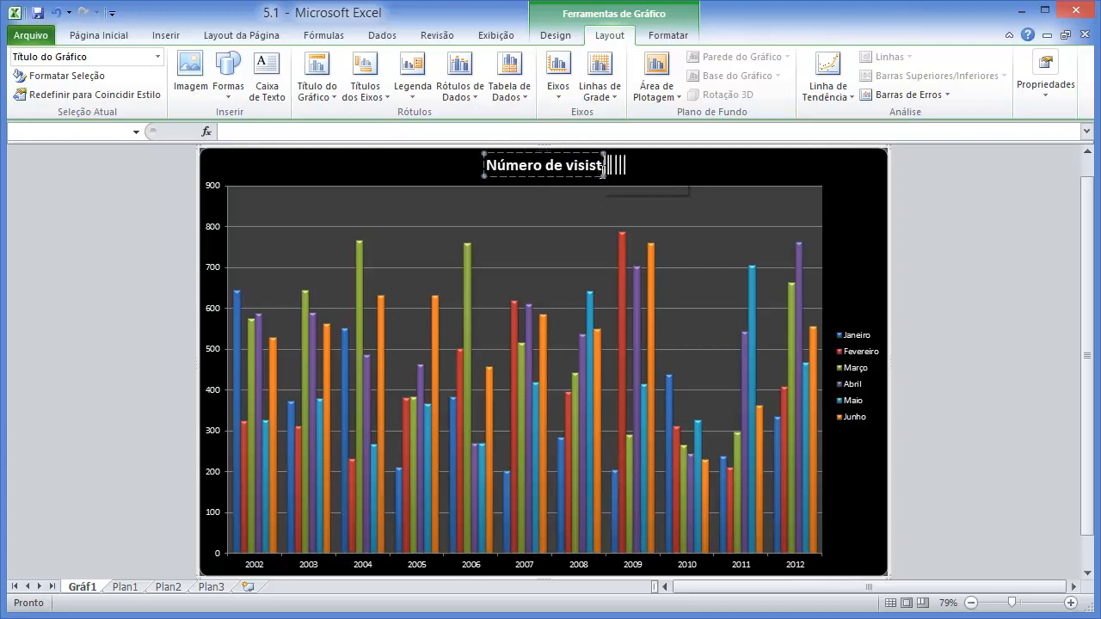
{"action": "type", "text": "as mensais"}
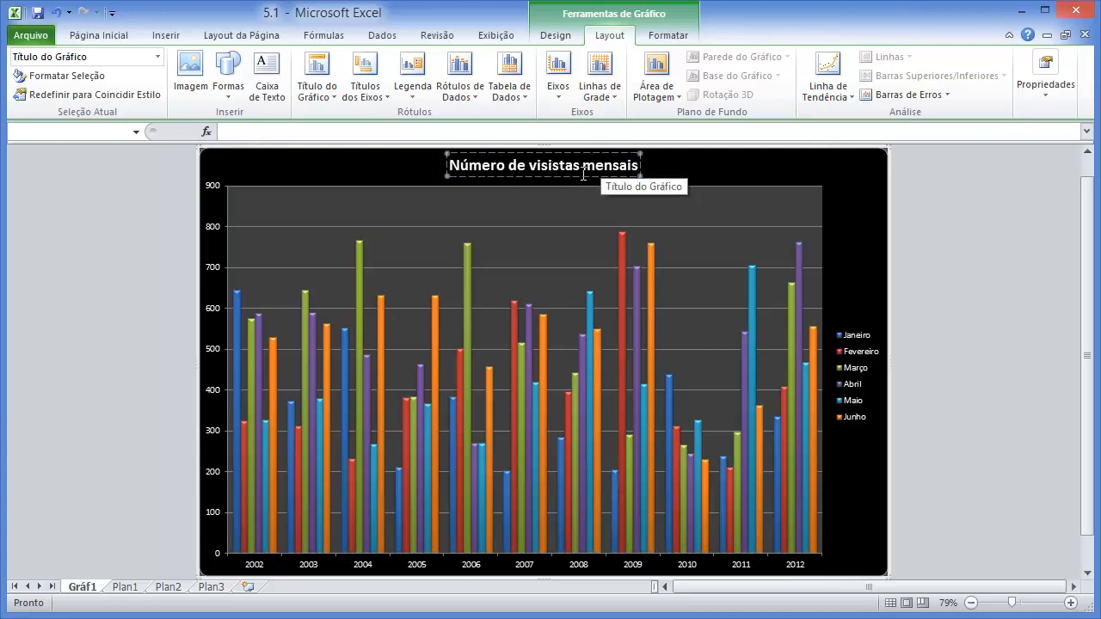
{"action": "left_click", "coordinate": [564, 167]}
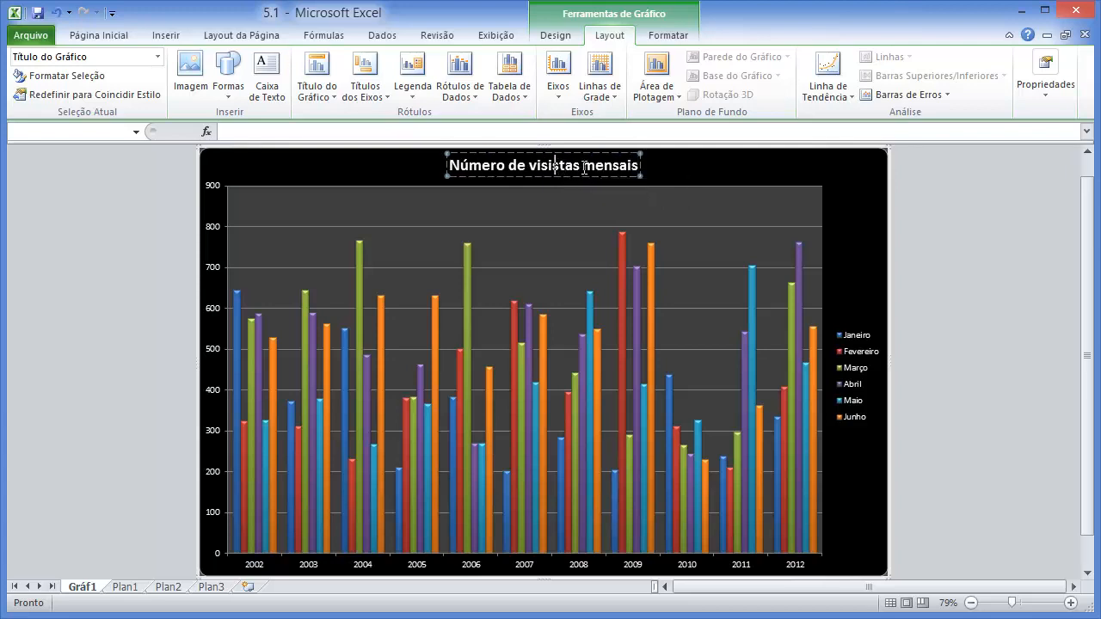
{"action": "key", "text": "BackSpace"}
{"action": "left_click", "coordinate": [845, 181]}
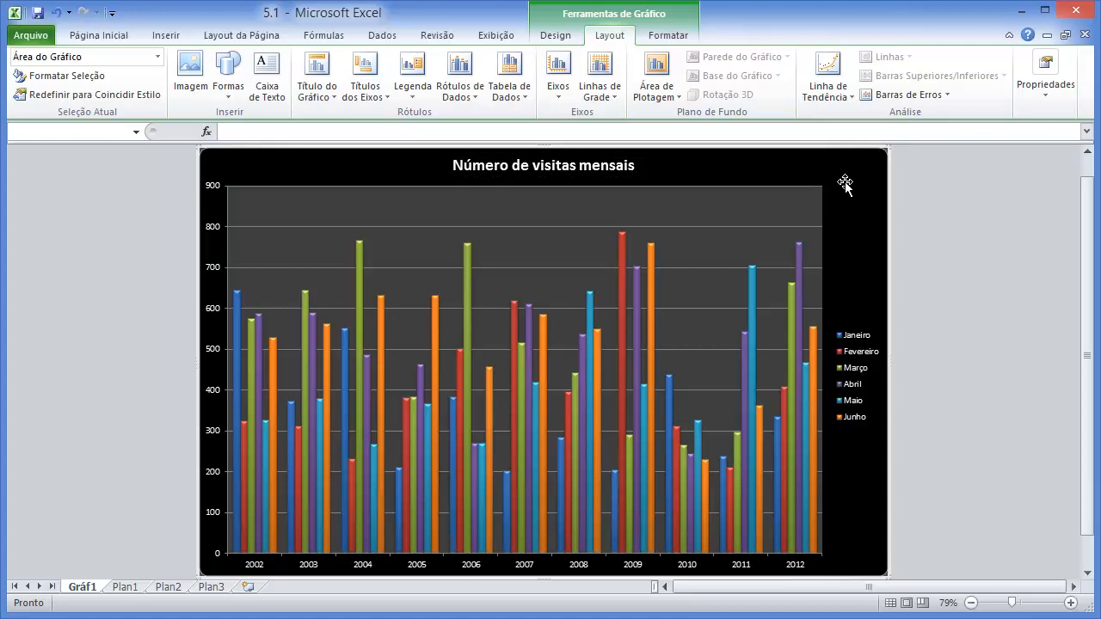
Step: Add a title below the primary horizontal axis and set its text to "Anos"
{"action": "left_click", "coordinate": [360, 102]}
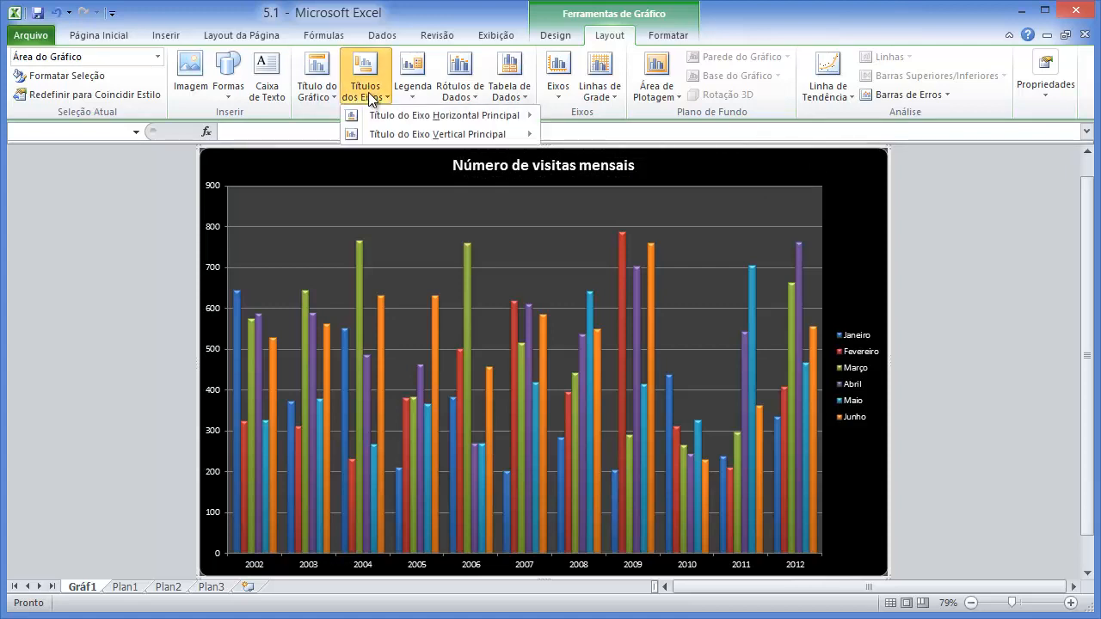
{"action": "mouse_move", "coordinate": [434, 114]}
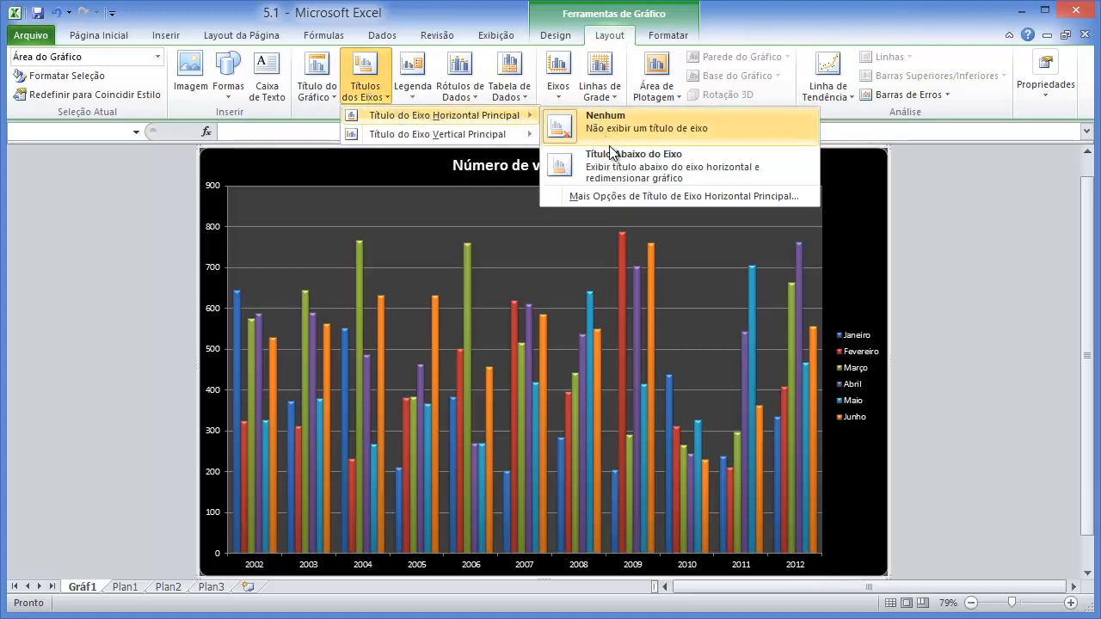
{"action": "left_click", "coordinate": [612, 168]}
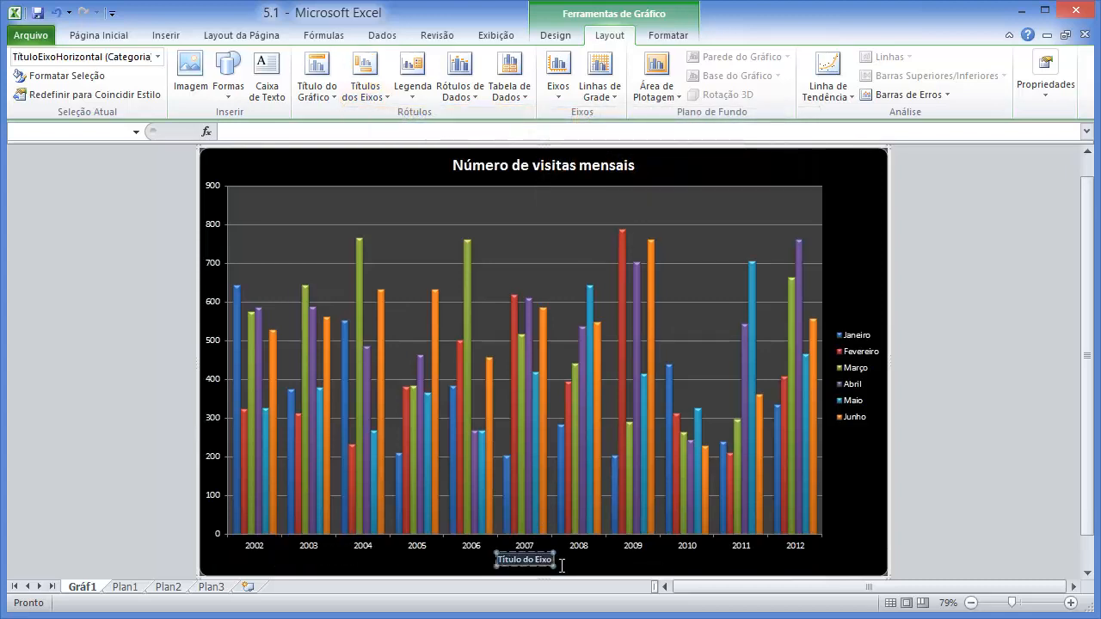
{"action": "triple_click", "coordinate": [551, 560]}
{"action": "type", "text": "Anos"}
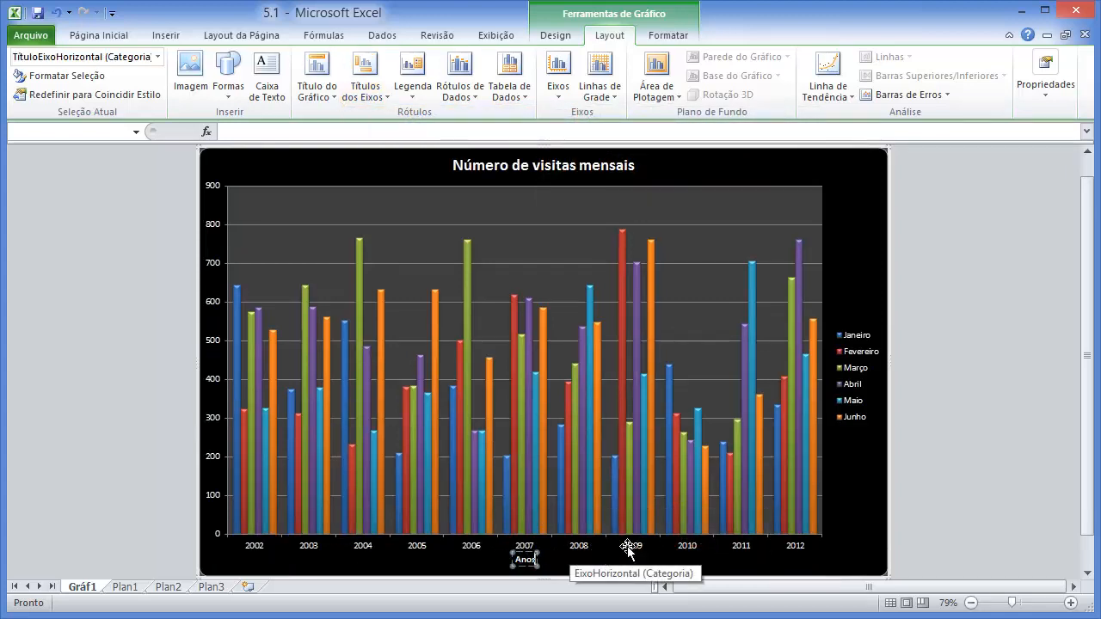
{"action": "left_click", "coordinate": [938, 512]}
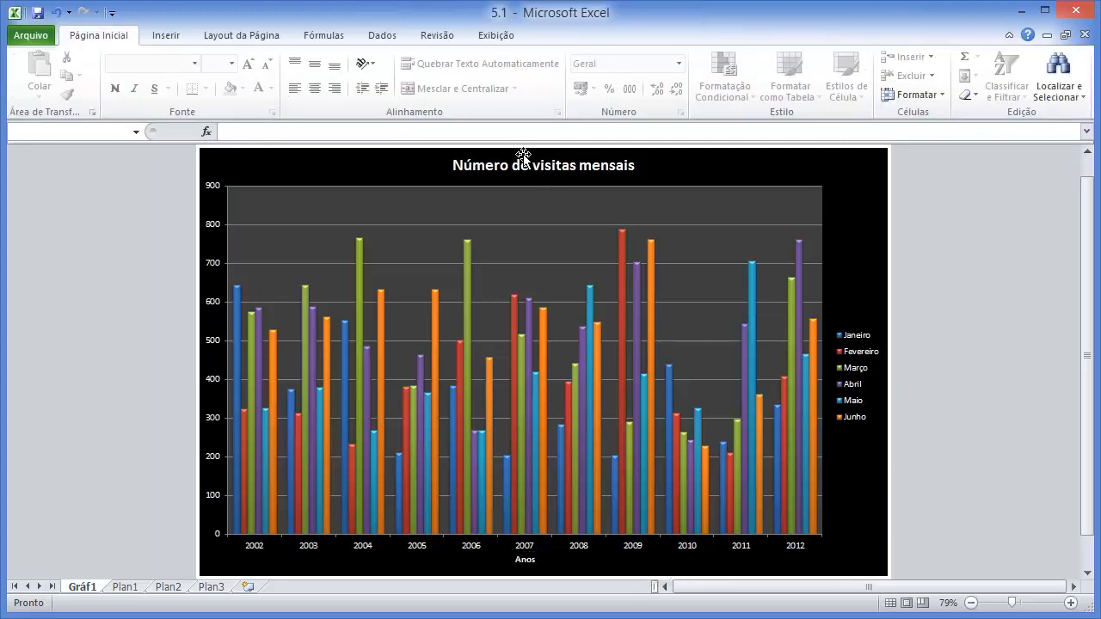
Step: Add a rotated title to the primary vertical axis and set its text to "Número de visitas"
{"action": "left_click", "coordinate": [849, 217]}
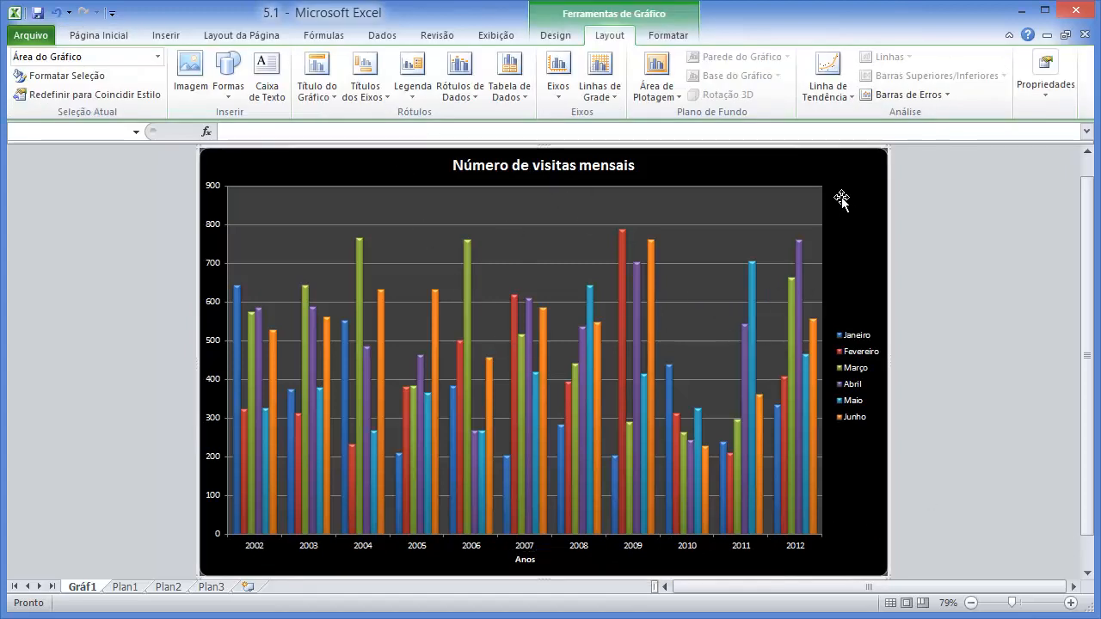
{"action": "left_click", "coordinate": [369, 91]}
{"action": "mouse_move", "coordinate": [449, 135]}
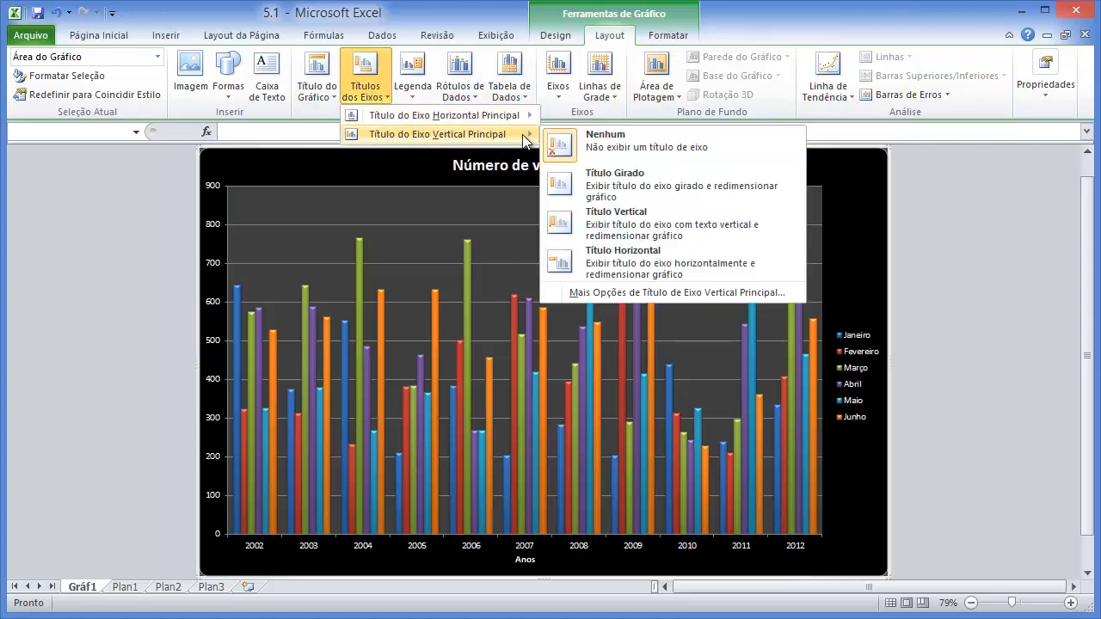
{"action": "left_click", "coordinate": [632, 185]}
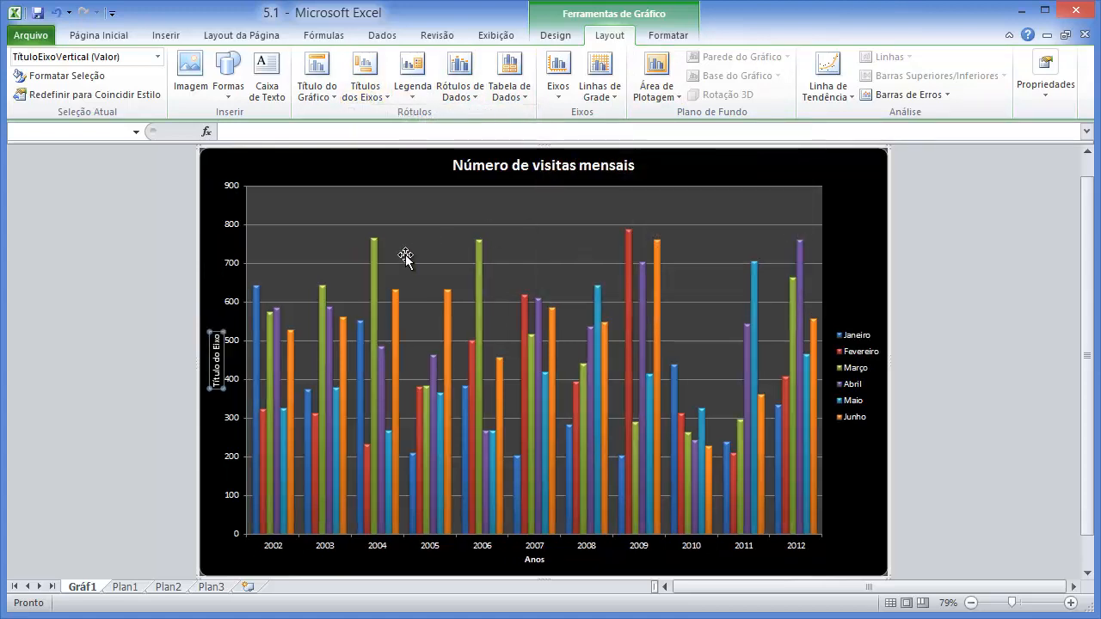
{"action": "double_click", "coordinate": [217, 349]}
{"action": "left_click_drag", "start_coordinate": [217, 334], "coordinate": [223, 386]}
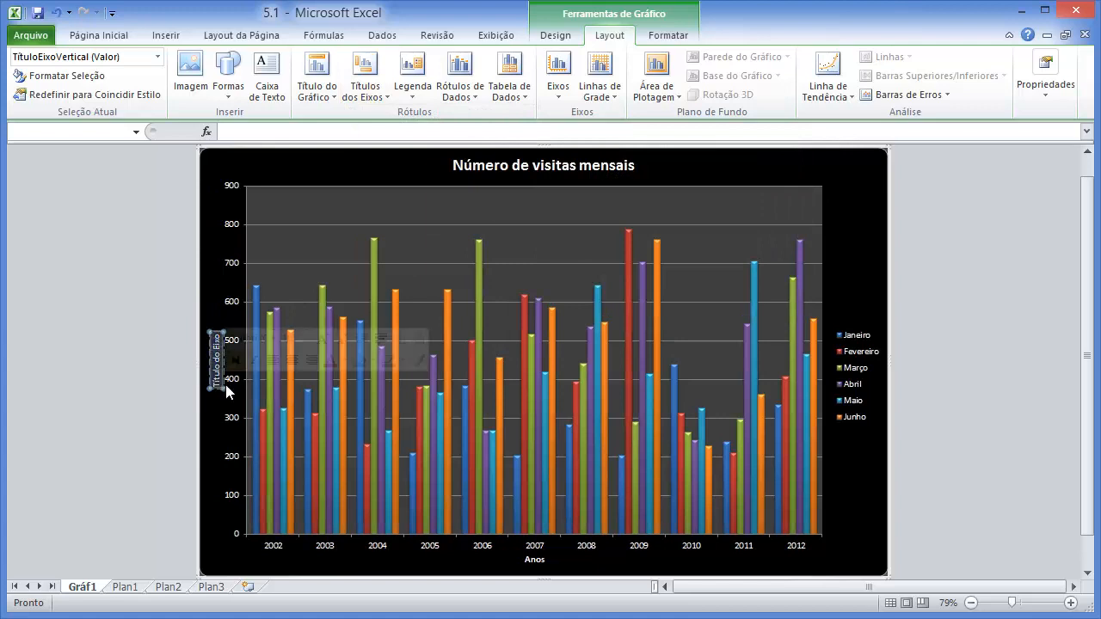
{"action": "type", "text": "Número"}
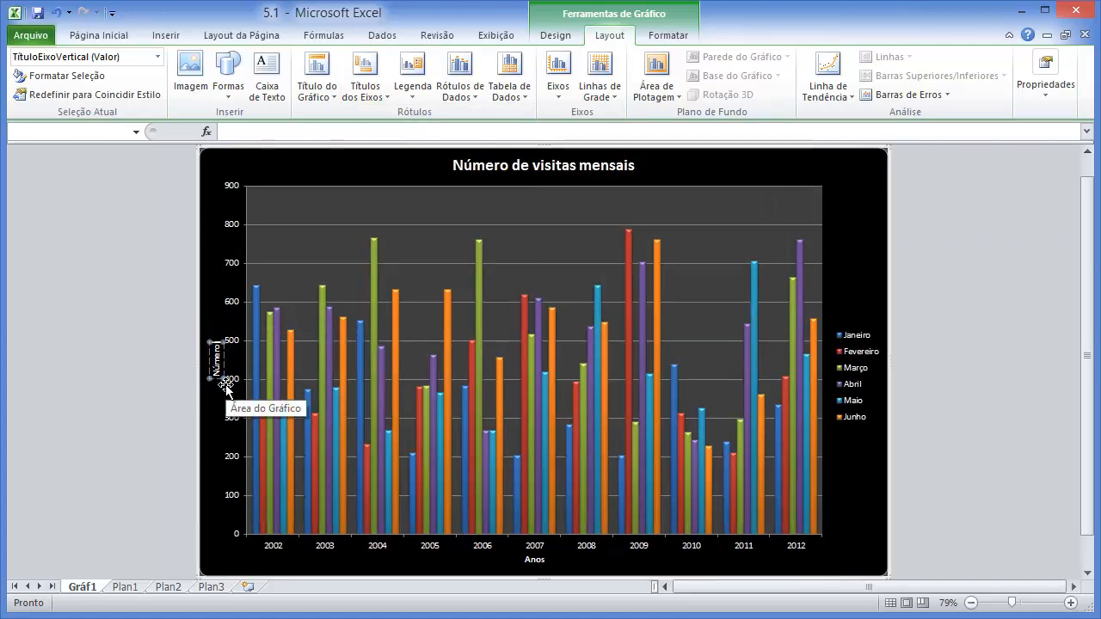
{"action": "type", "text": " de visitas"}
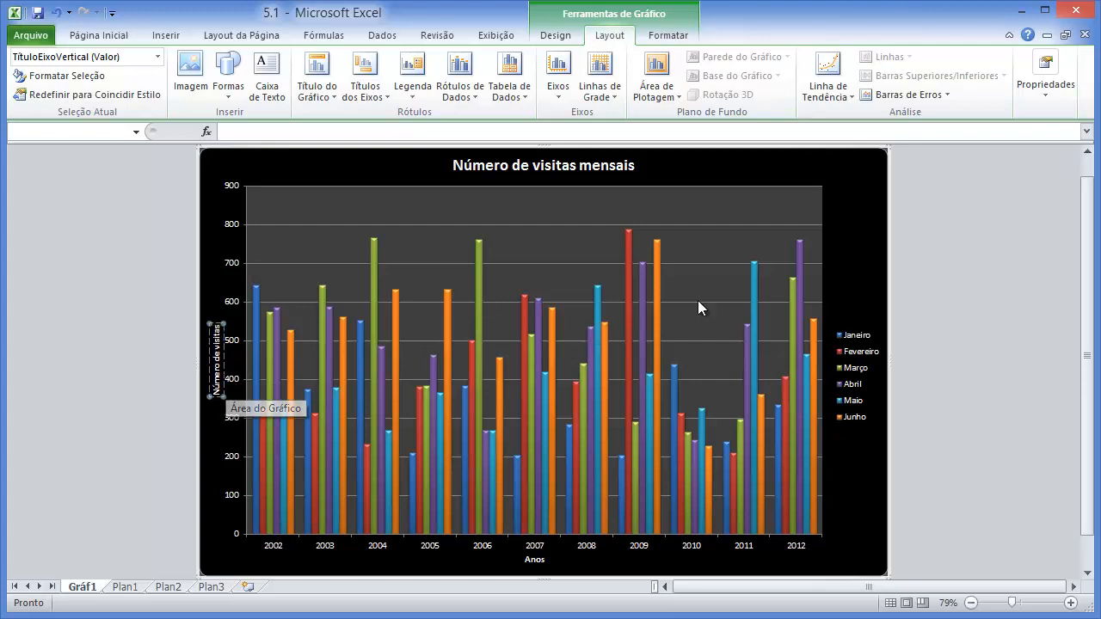
{"action": "left_click", "coordinate": [915, 273]}
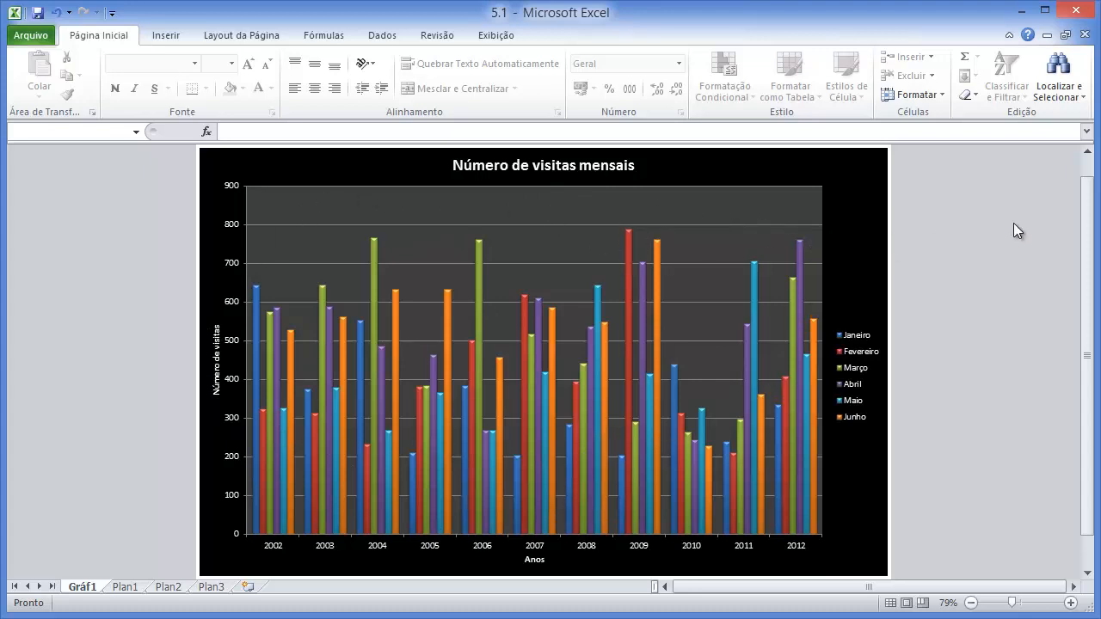
{"action": "mouse_move", "coordinate": [747, 395]}
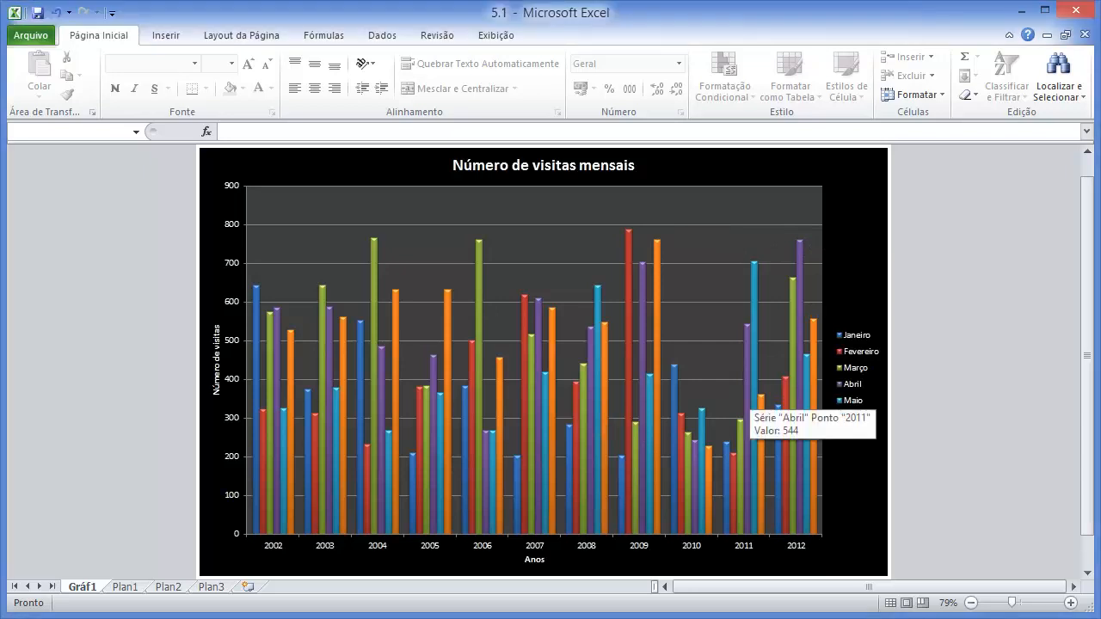